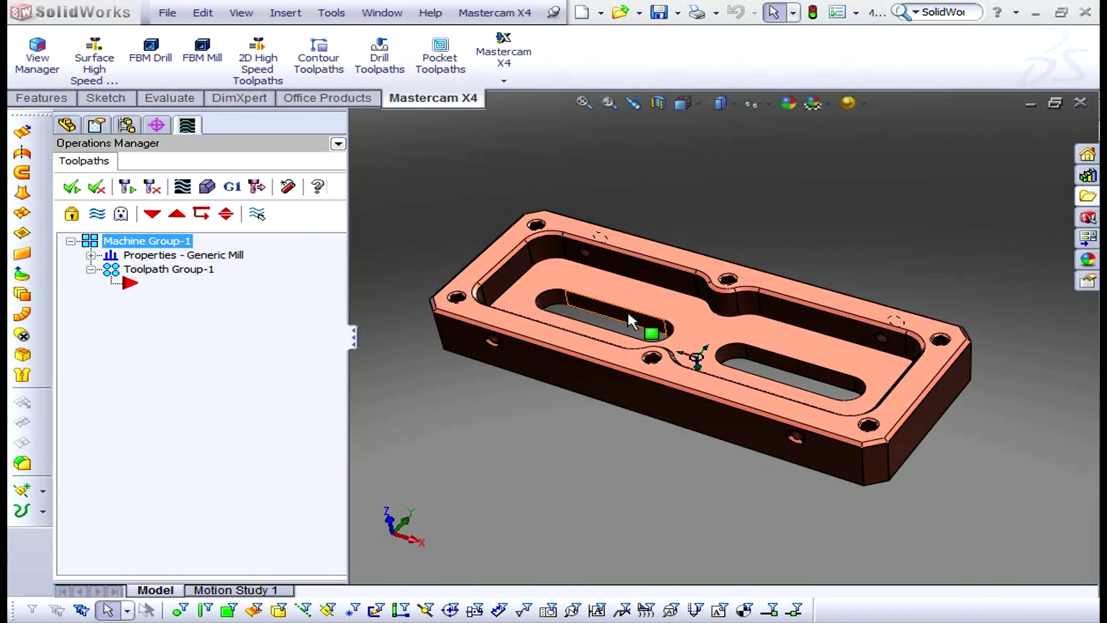
Show the MC BLOCK 2 feature tree and highlight 1/4-20 Tapped Hole1 and Extrude1 on the model
{"action": "left_click", "coordinate": [65, 125]}
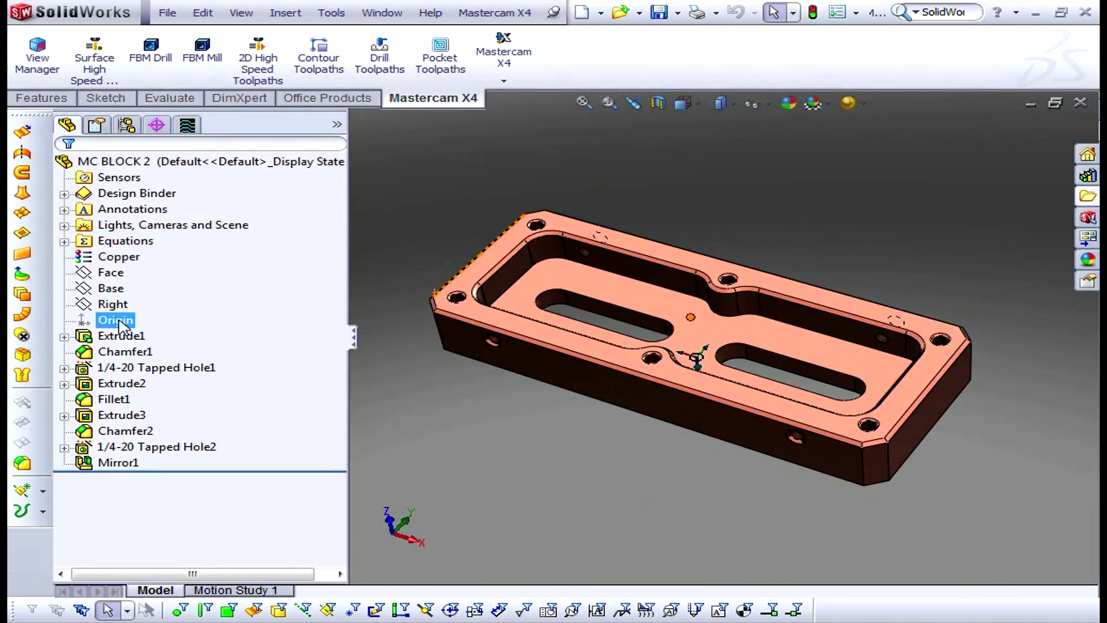
{"action": "left_click", "coordinate": [130, 339]}
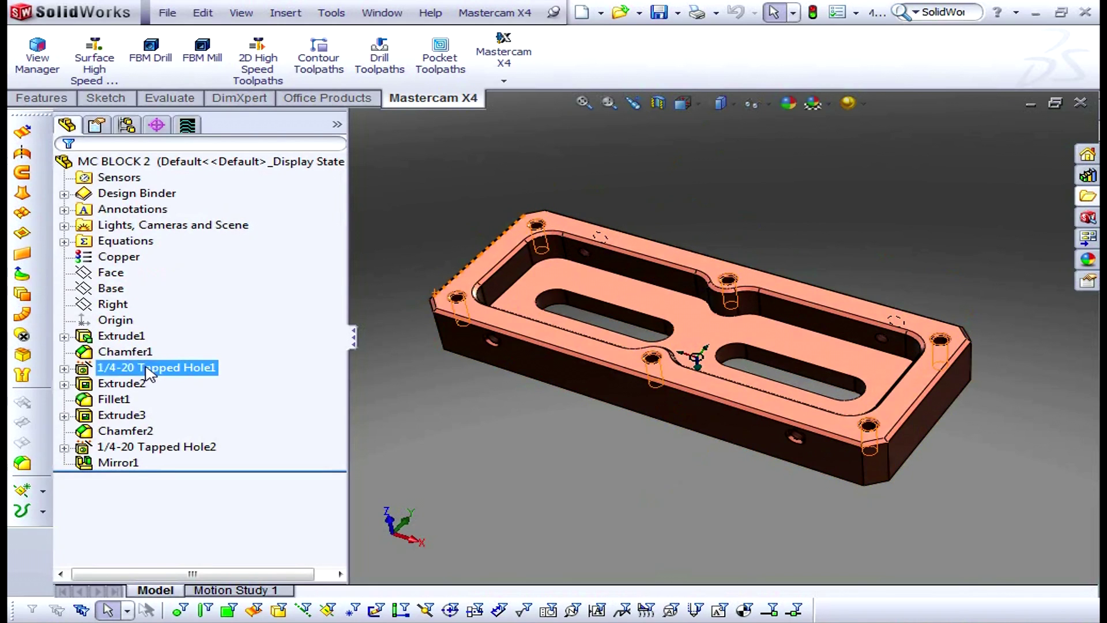
{"action": "left_click", "coordinate": [128, 339]}
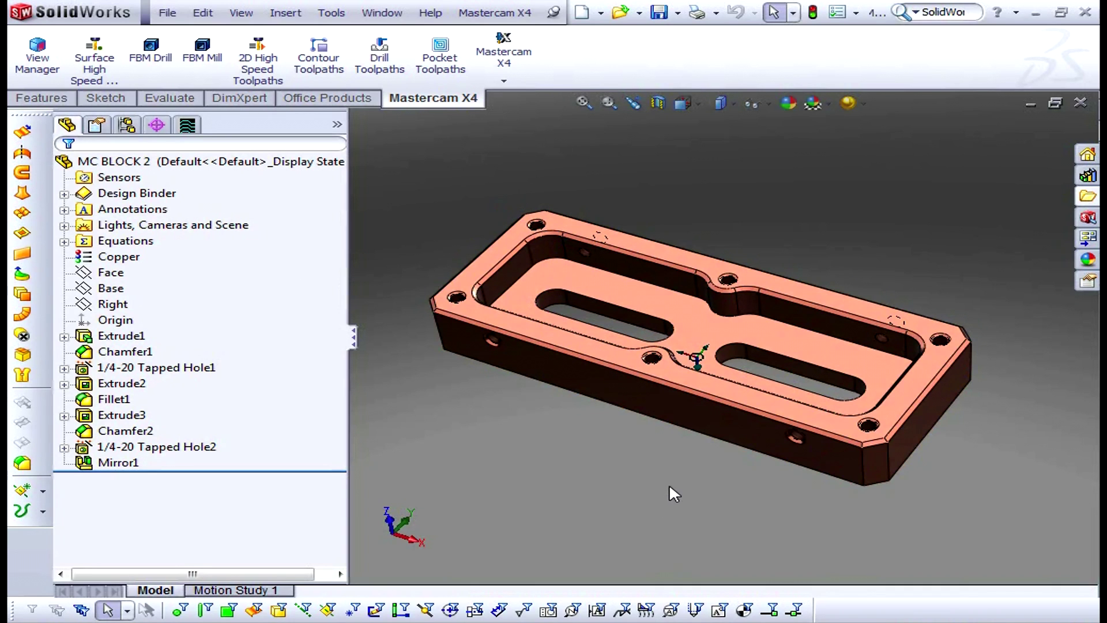
{"action": "middle_click_drag", "start_coordinate": [674, 494], "coordinate": [670, 482]}
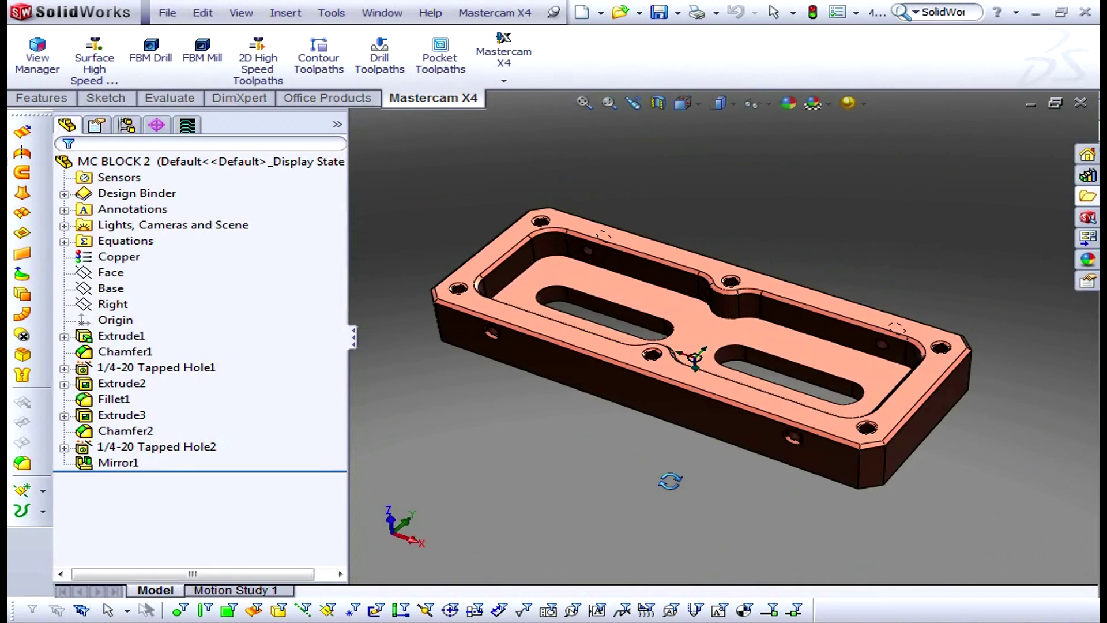
{"action": "middle_click_drag", "start_coordinate": [670, 482], "coordinate": [670, 484]}
{"action": "key", "text": "Escape"}
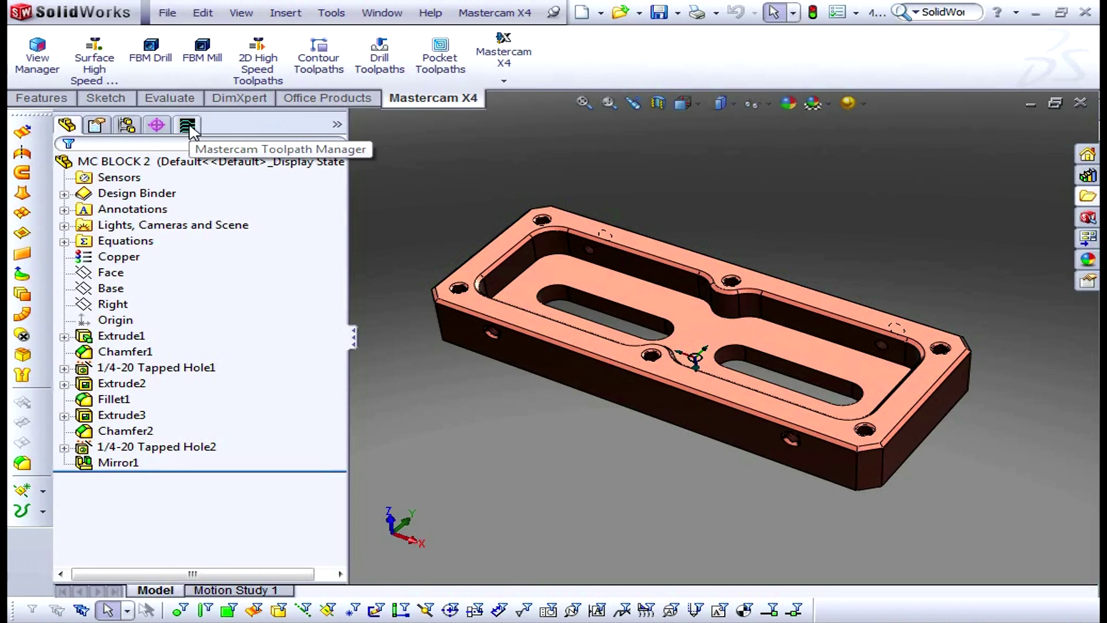
{"action": "left_click", "coordinate": [188, 126]}
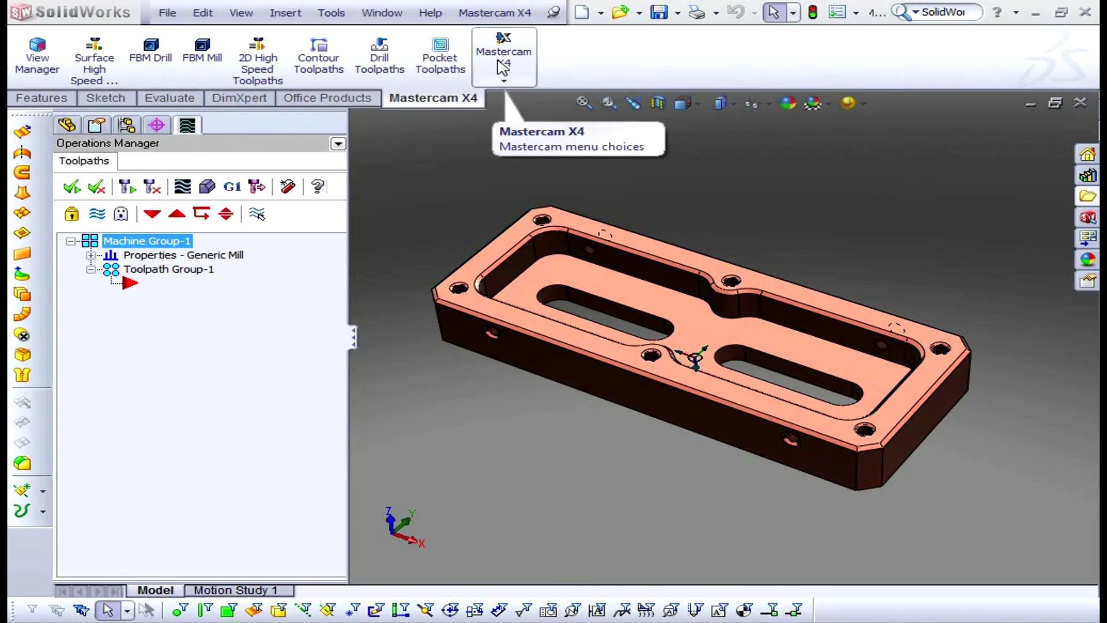
{"action": "left_click", "coordinate": [514, 85]}
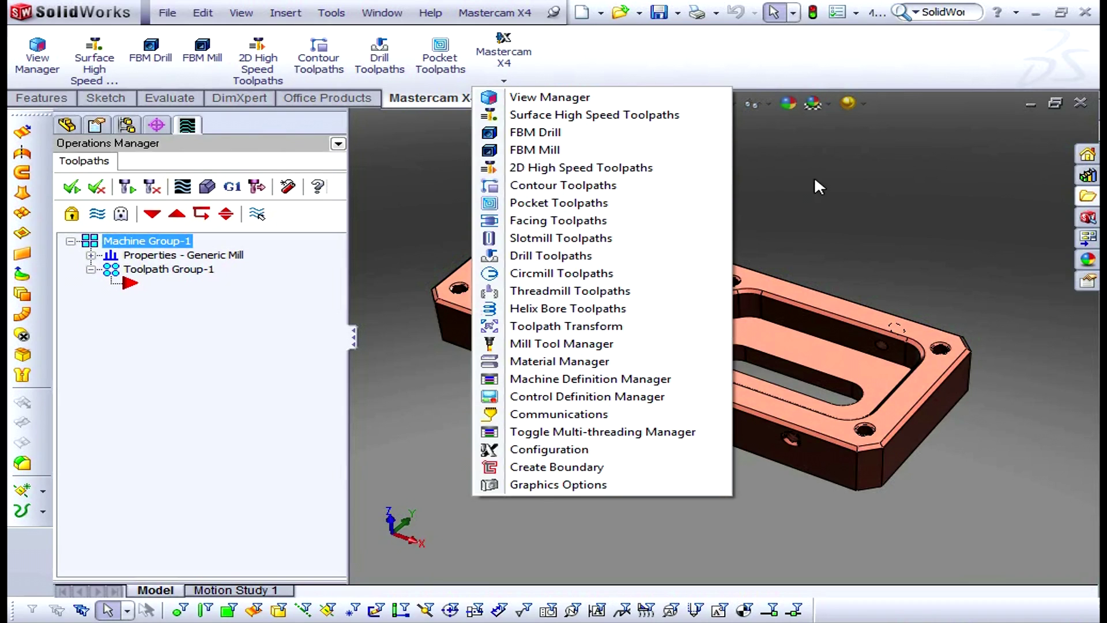
{"action": "left_click", "coordinate": [852, 195]}
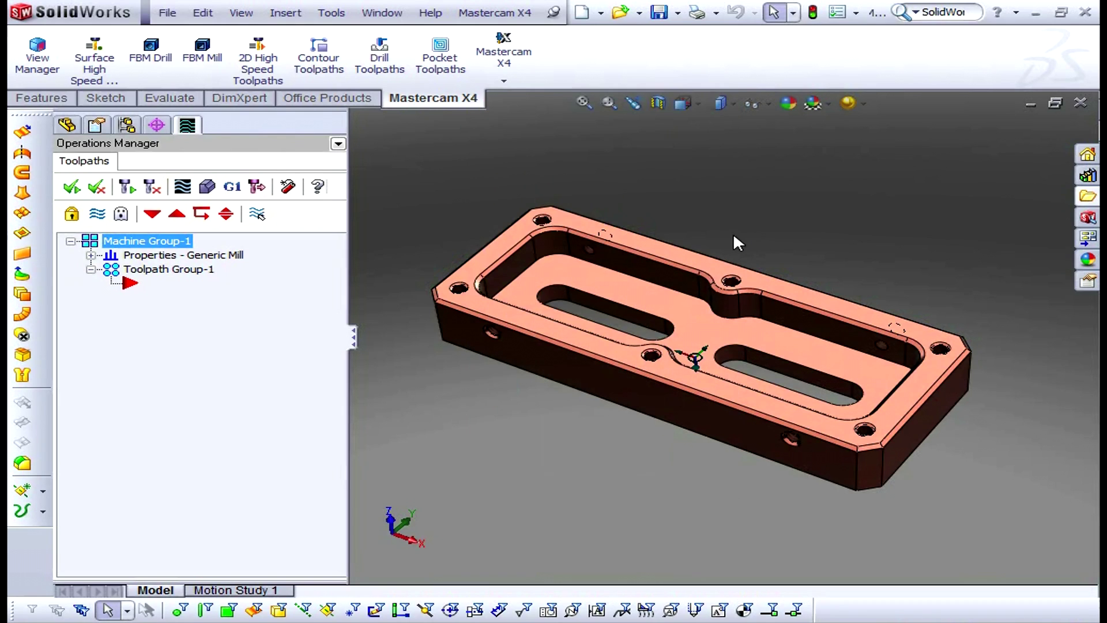
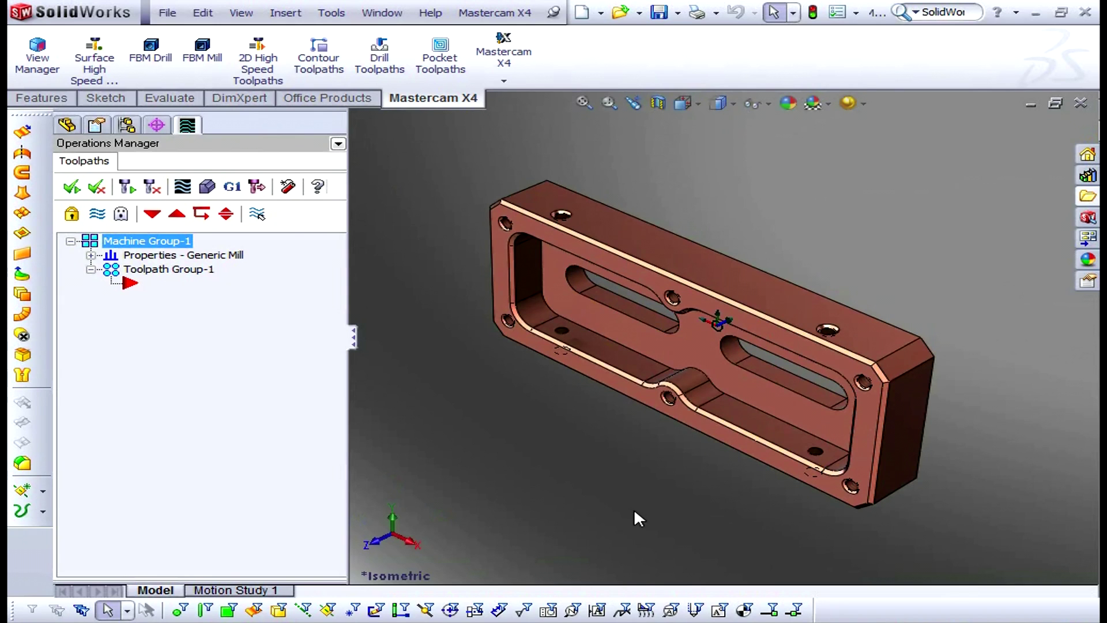
Tilt the plate to look down on its top face, then select and deselect that face
{"action": "mouse_move", "coordinate": [636, 511]}
{"action": "middle_mouse_down"}
{"action": "mouse_move", "coordinate": [704, 396]}
{"action": "mouse_move", "coordinate": [706, 290]}
{"action": "middle_mouse_up"}
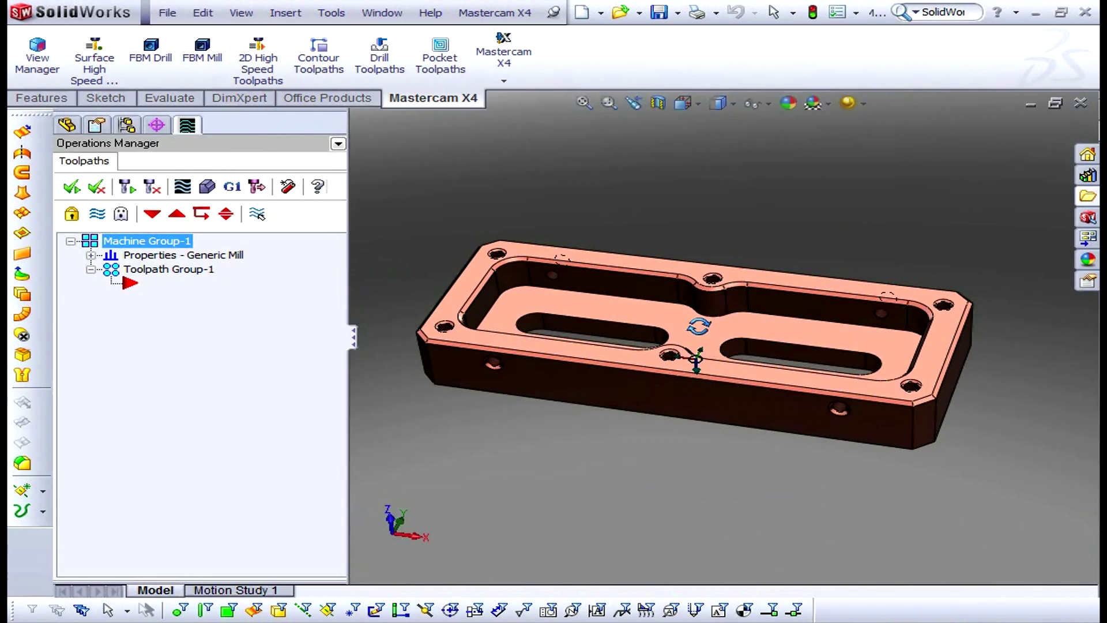
{"action": "left_click", "coordinate": [708, 272]}
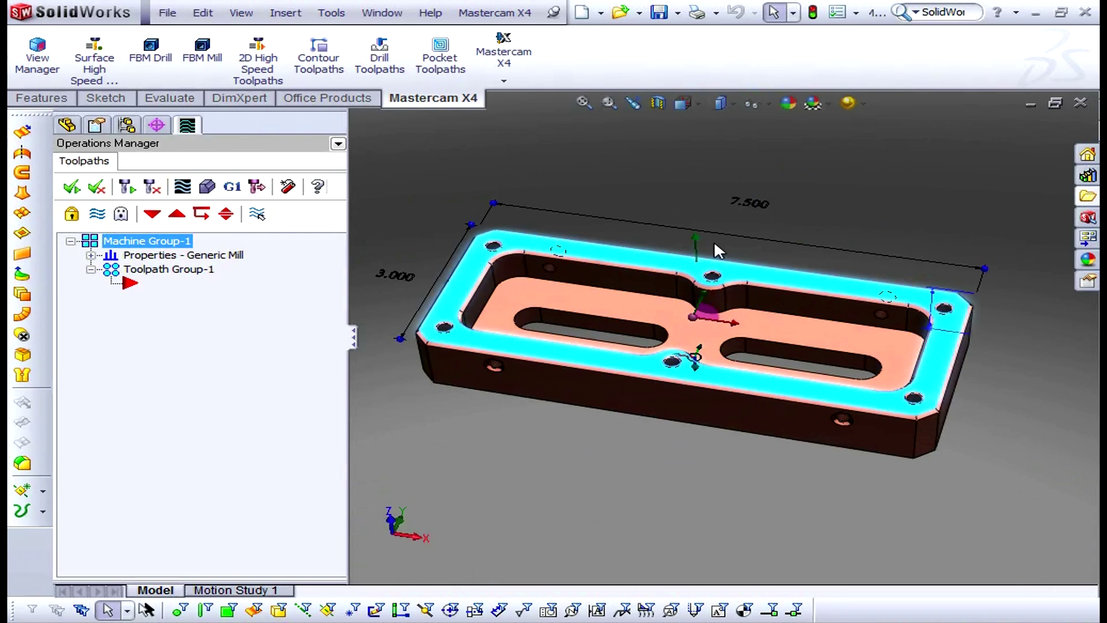
{"action": "left_click", "coordinate": [672, 189]}
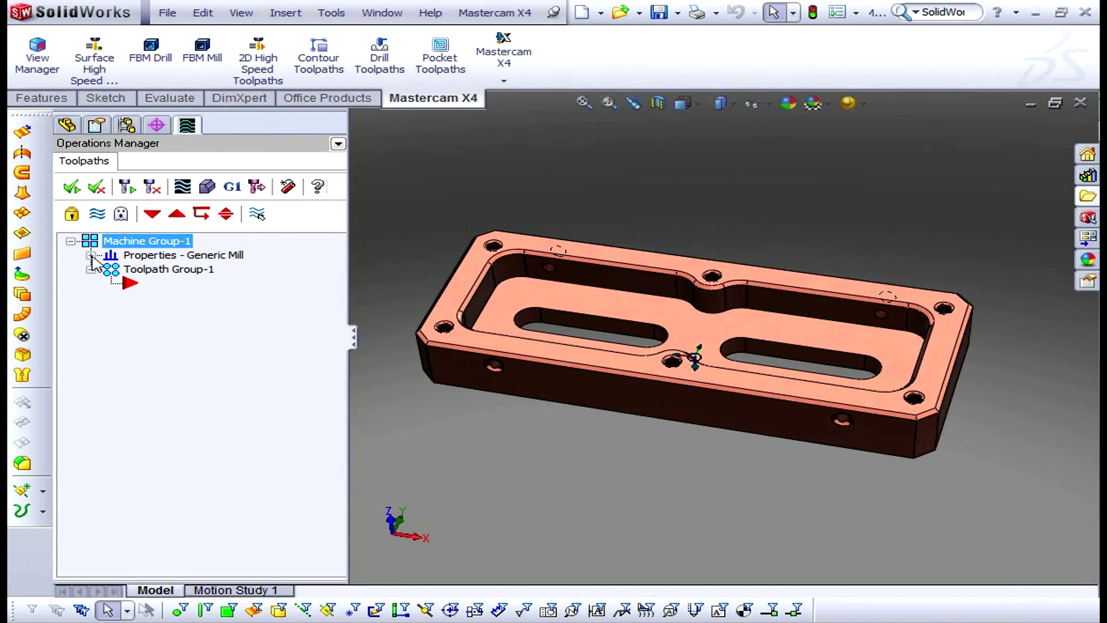
Define a new view from the plate's left corner edge, keeping Rotate XY at 0.00°
{"action": "left_click", "coordinate": [36, 61]}
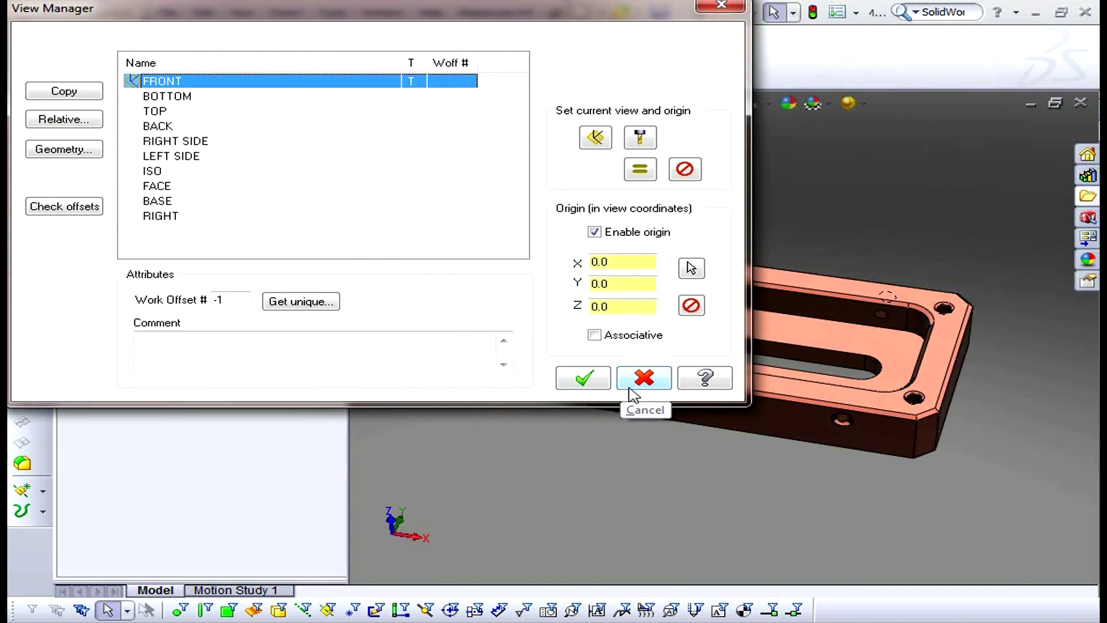
{"action": "left_click", "coordinate": [73, 151]}
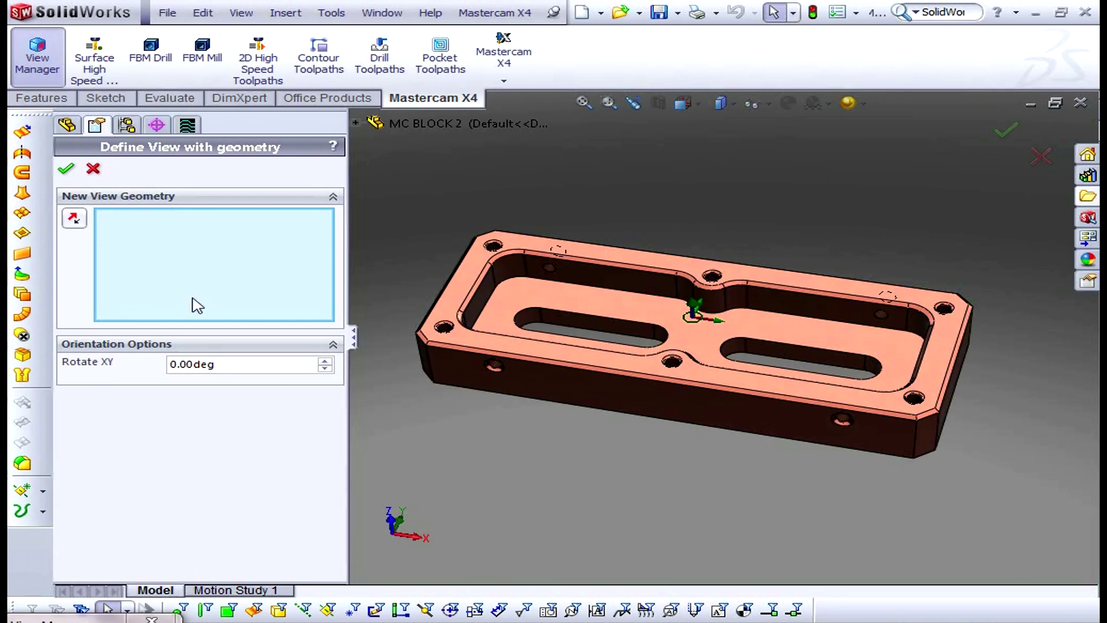
{"action": "left_click", "coordinate": [448, 327]}
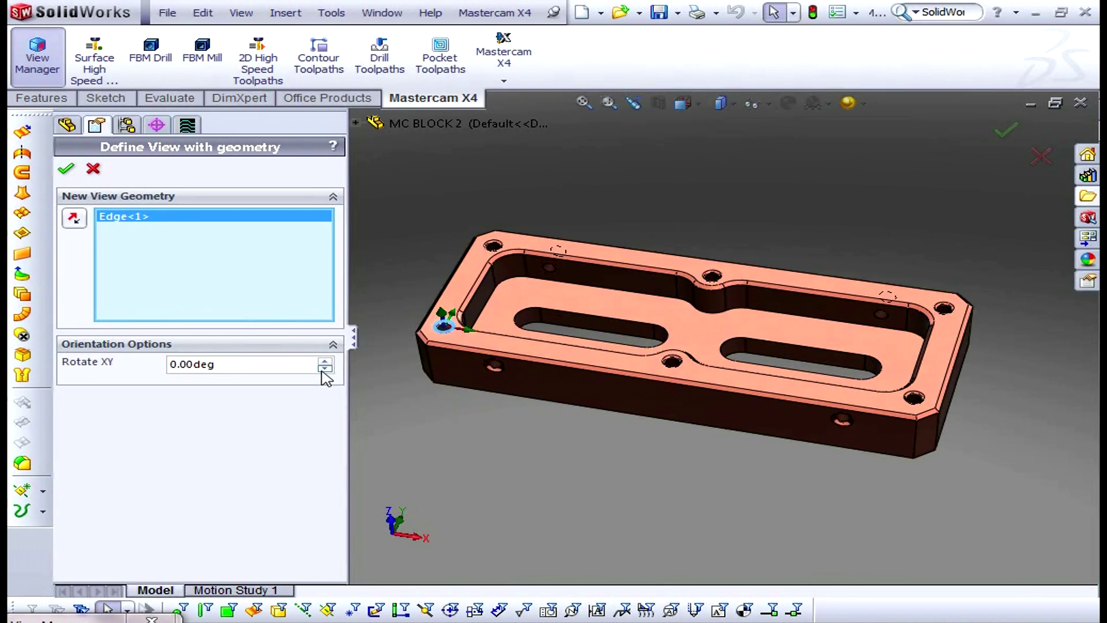
{"action": "left_click_drag", "start_coordinate": [254, 365], "coordinate": [167, 367]}
{"action": "left_click", "coordinate": [257, 365]}
{"action": "left_click", "coordinate": [69, 171]}
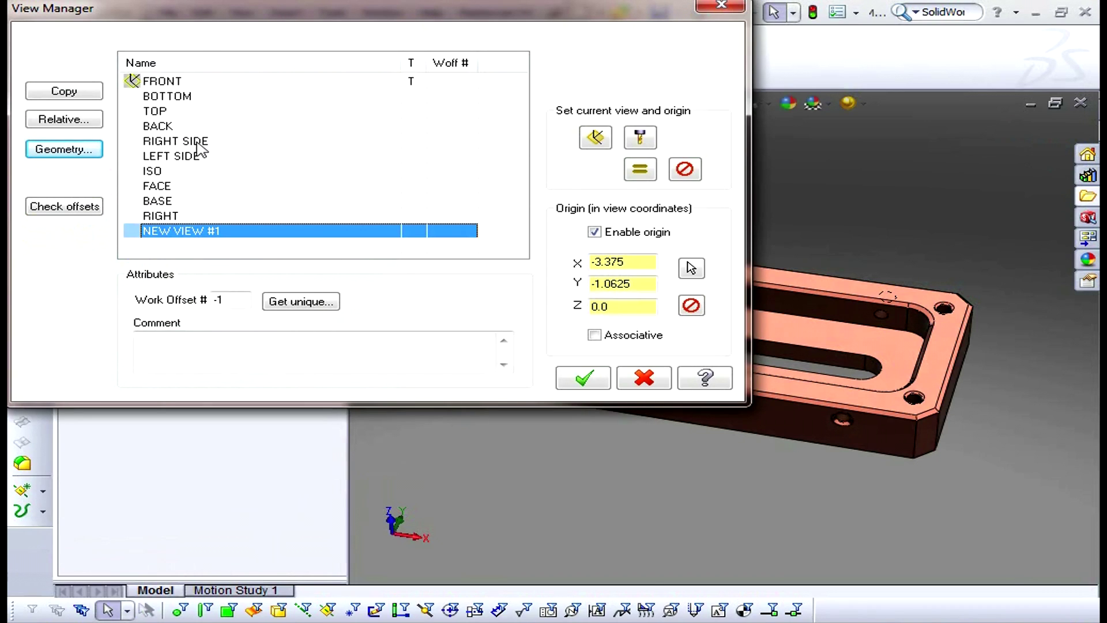
Name the new view 'OP1 - TOP' and begin picking its new origin on the model
{"action": "left_click", "coordinate": [215, 236]}
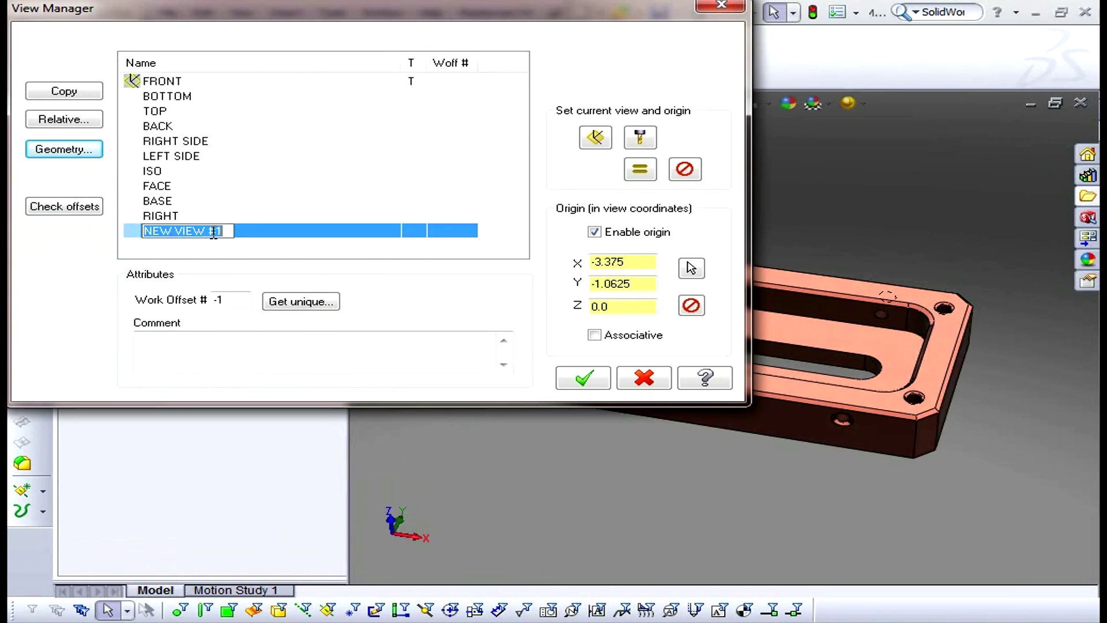
{"action": "type", "text": "OP1"}
{"action": "key", "text": "Caps_Lock"}
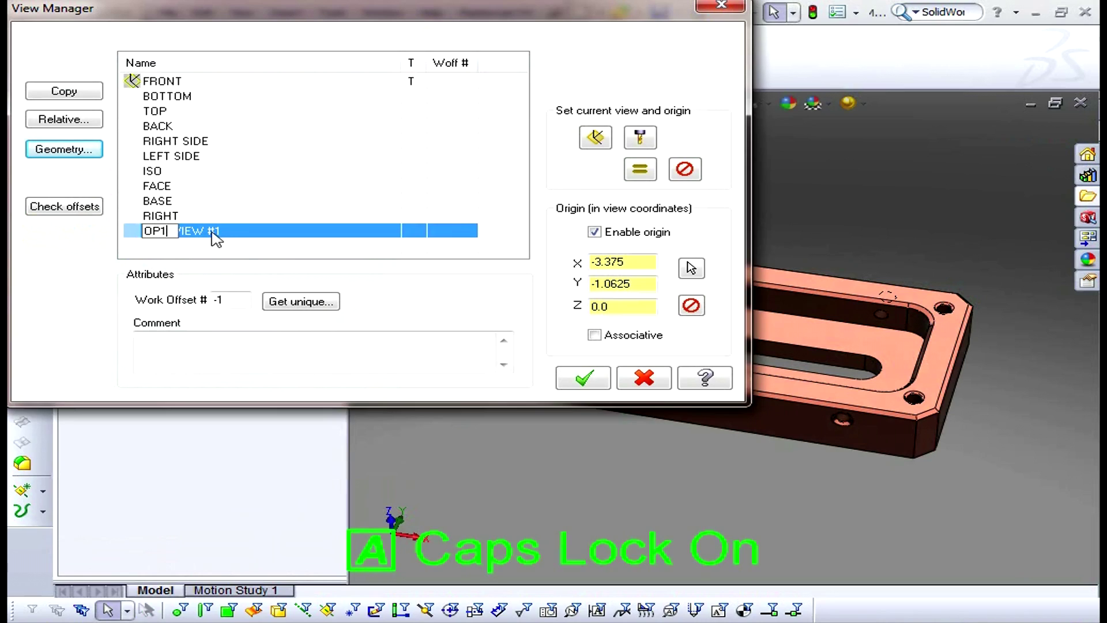
{"action": "type", "text": "- TOP"}
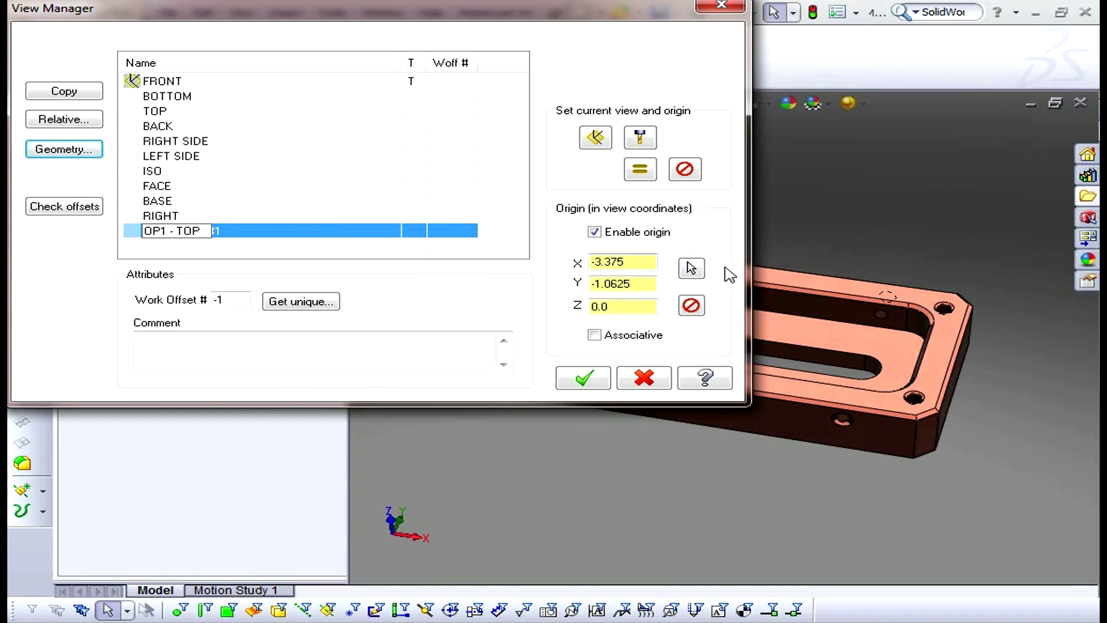
{"action": "left_click", "coordinate": [692, 269]}
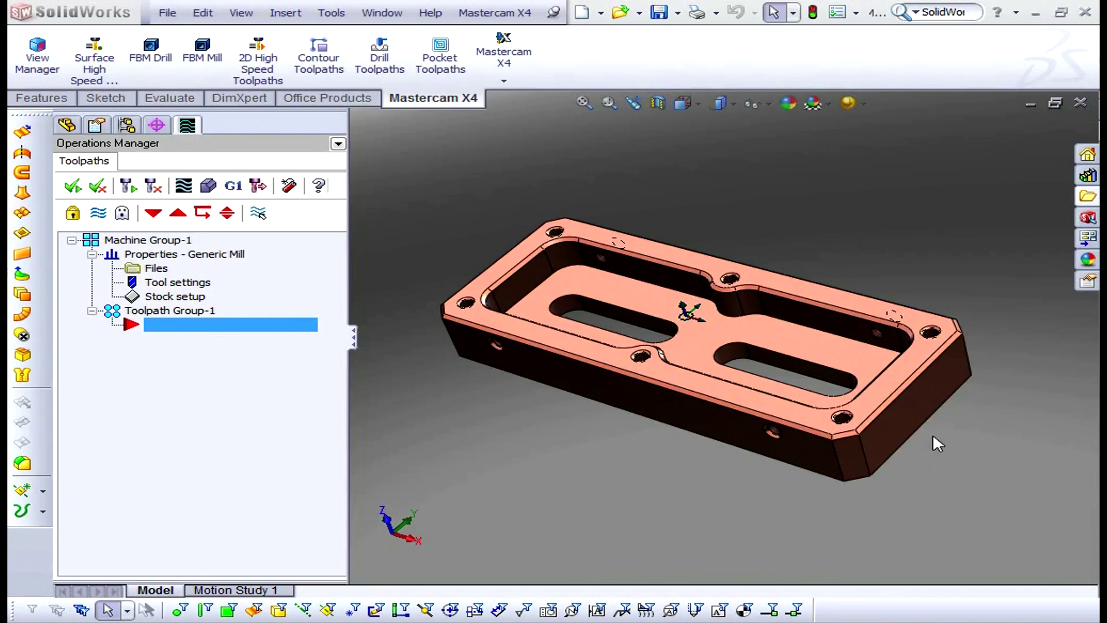
Show Sketch1 under Extrude1 using the FeatureManager tree
{"action": "left_click", "coordinate": [67, 125]}
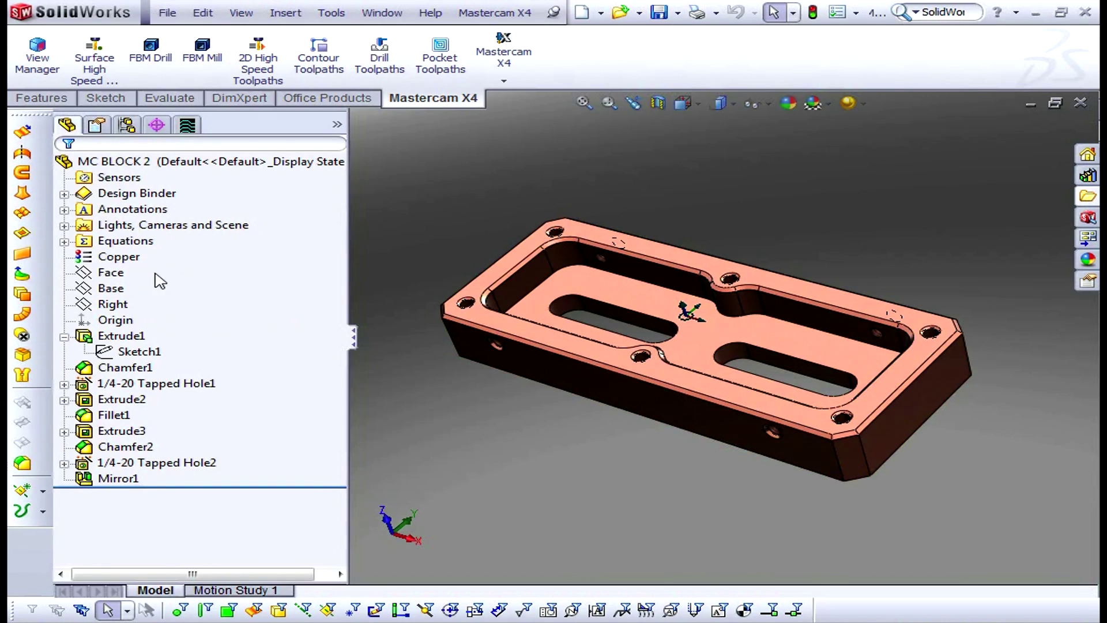
{"action": "left_click", "coordinate": [143, 350]}
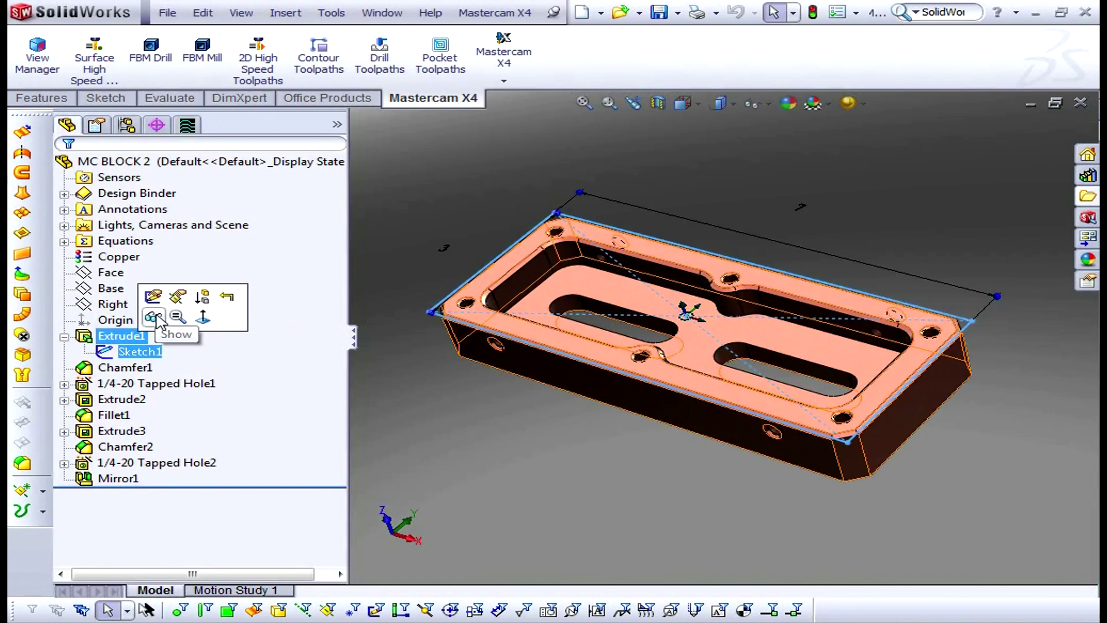
{"action": "left_click", "coordinate": [157, 317]}
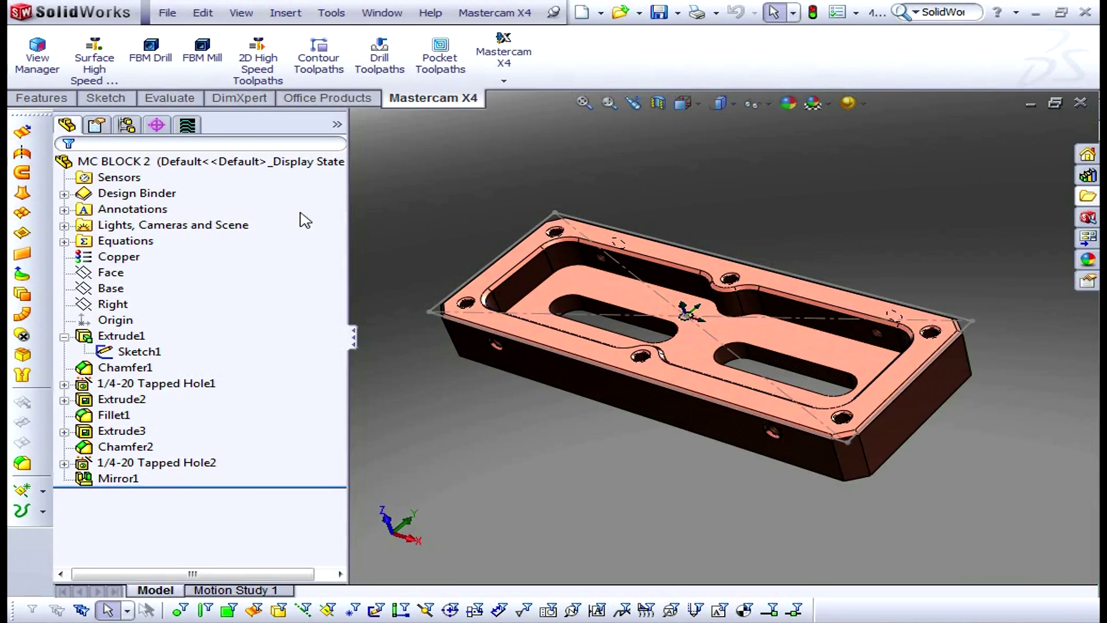
Set OP1 - TOP's origin to Point1@Sketch1 at the stock centre
{"action": "left_click", "coordinate": [36, 54]}
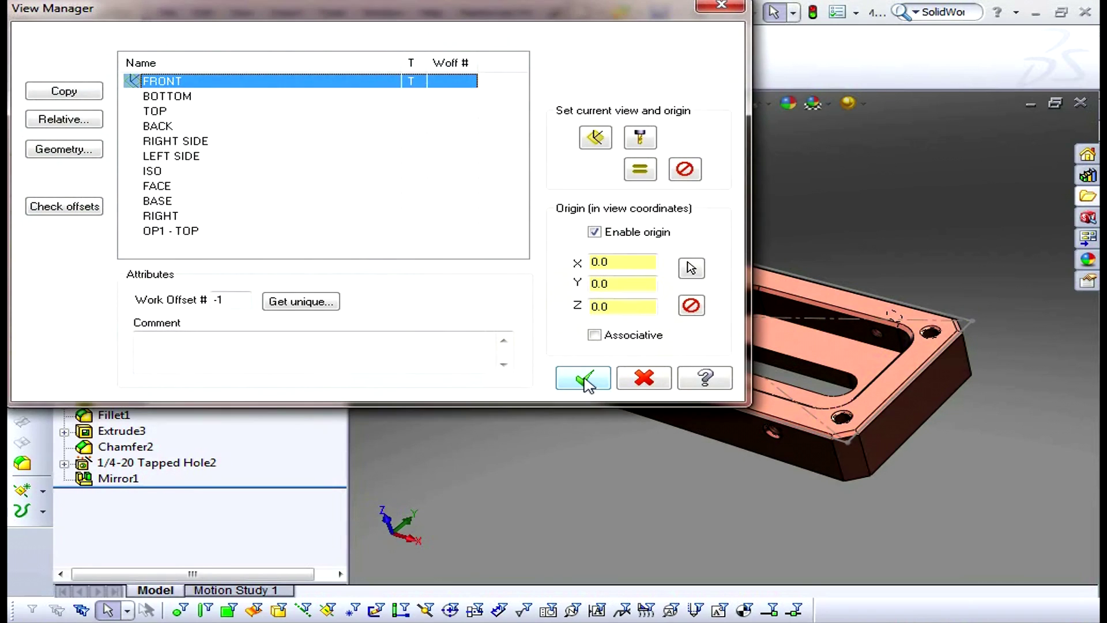
{"action": "left_click", "coordinate": [159, 232]}
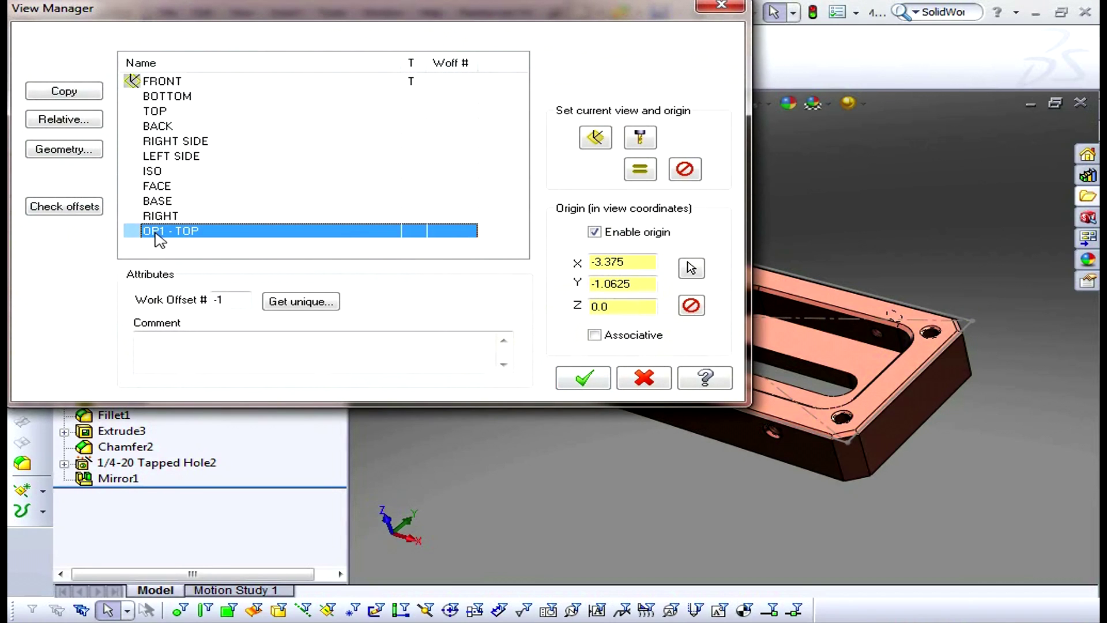
{"action": "left_click", "coordinate": [691, 268]}
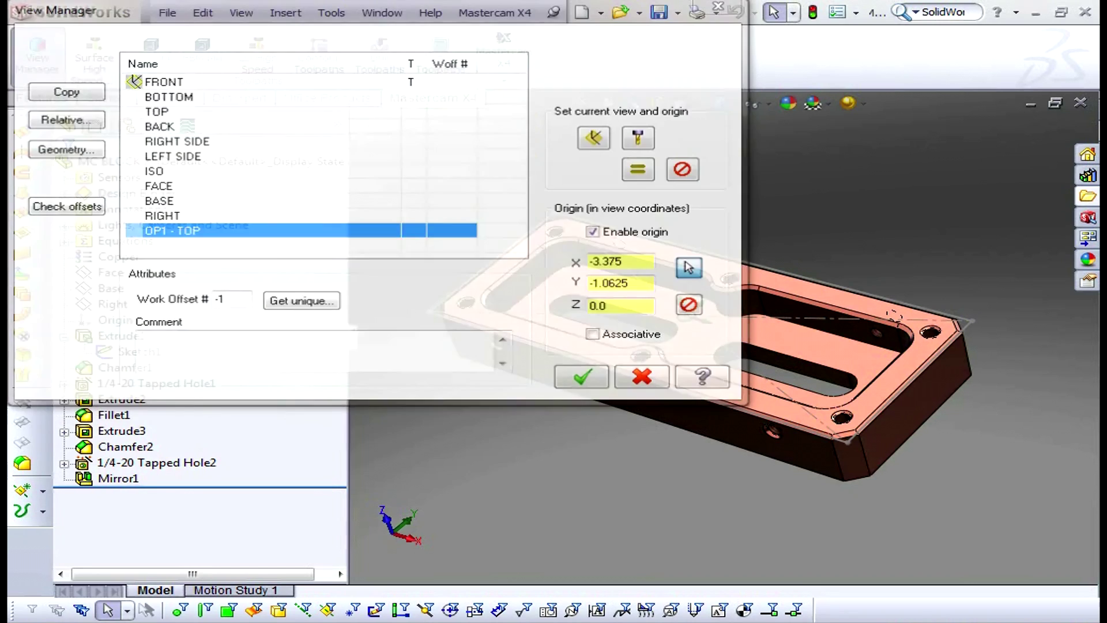
{"action": "left_click", "coordinate": [690, 318]}
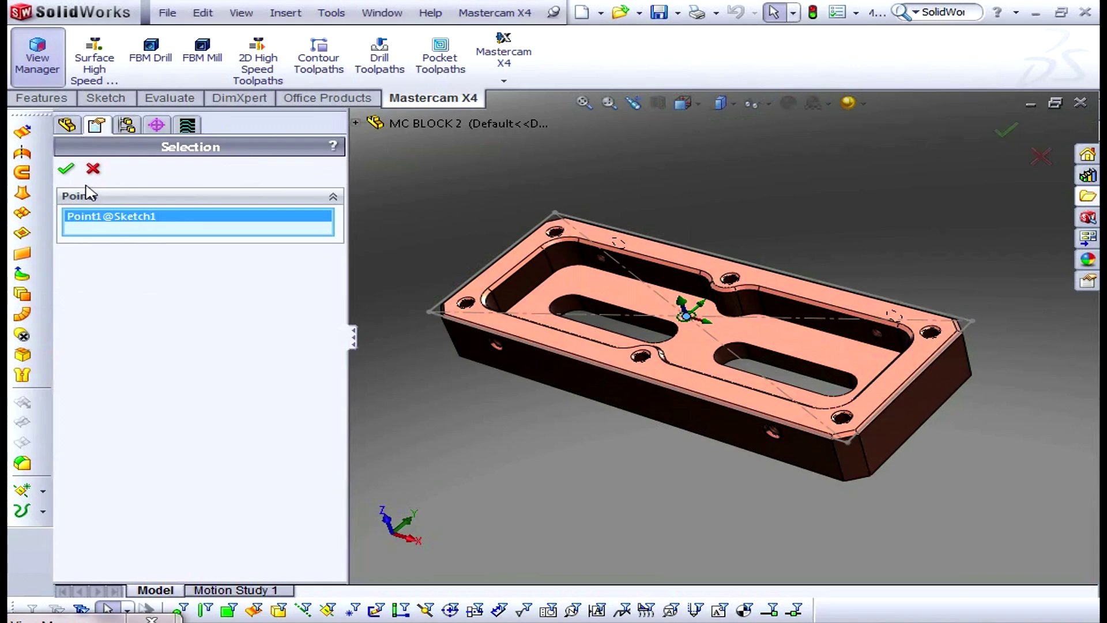
{"action": "left_click", "coordinate": [68, 171]}
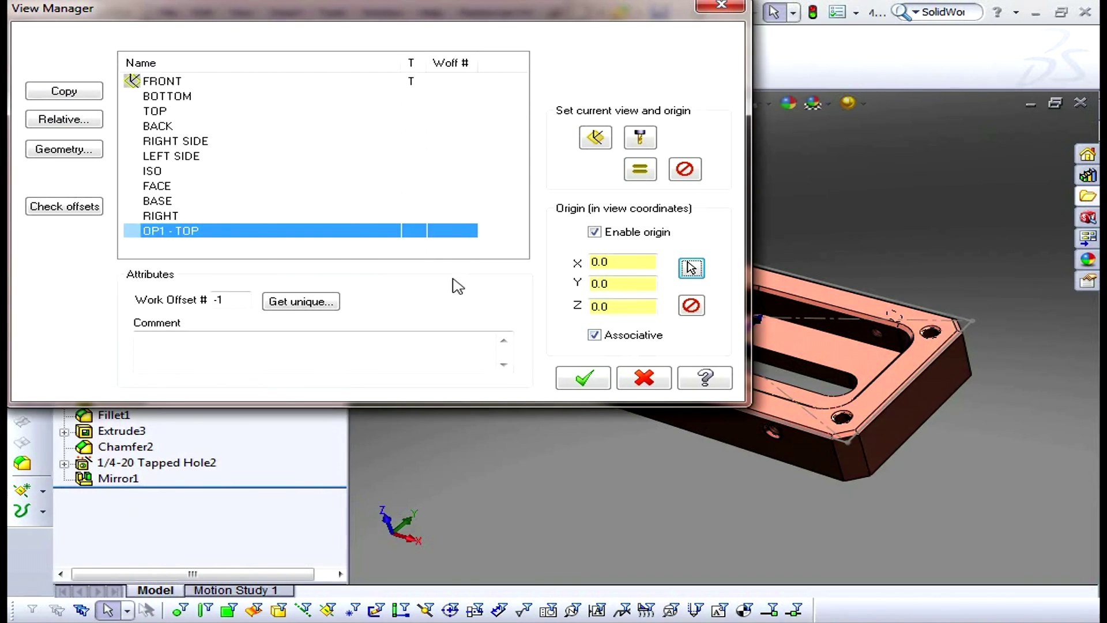
Make OP1 - TOP the current WCS, accept the changes, and hide Sketch1
{"action": "left_click", "coordinate": [654, 174]}
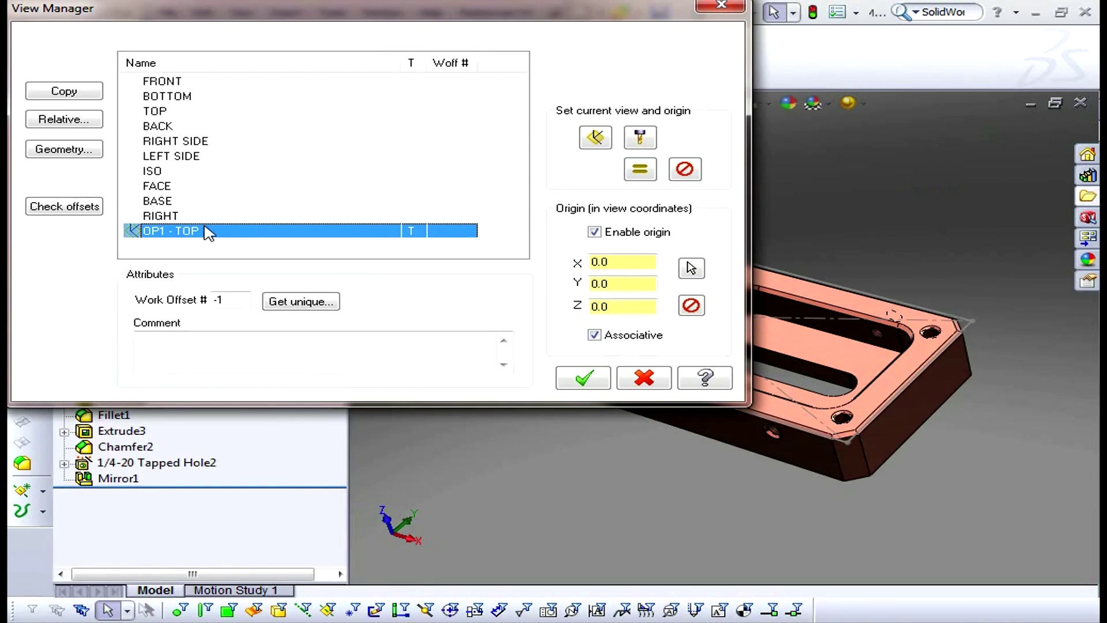
{"action": "left_click", "coordinate": [599, 378]}
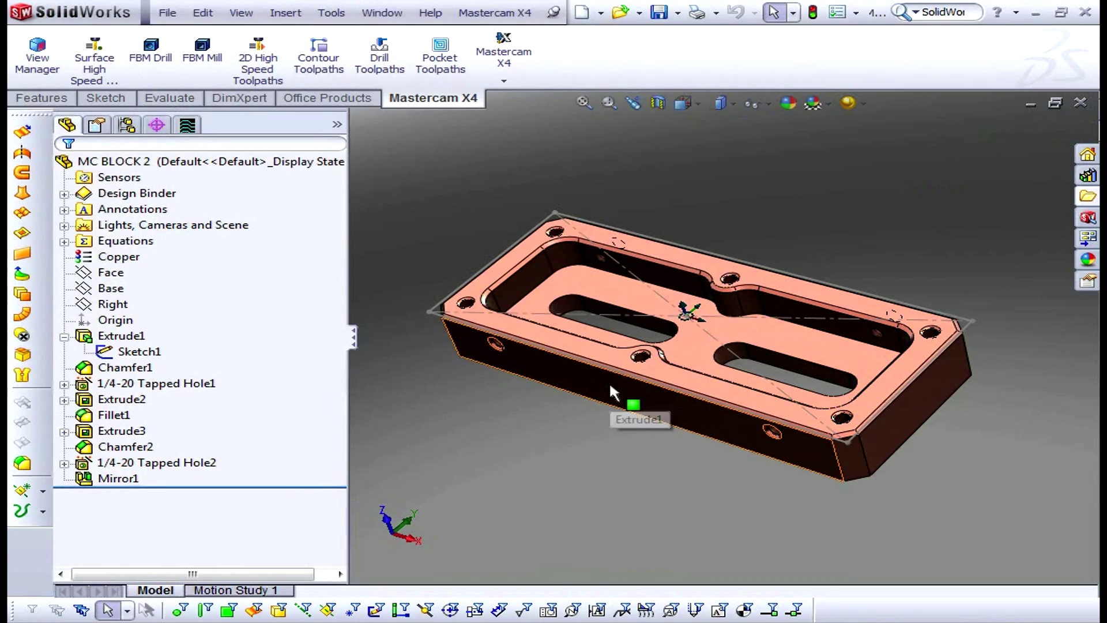
{"action": "right_click", "coordinate": [575, 216]}
{"action": "left_click", "coordinate": [611, 189]}
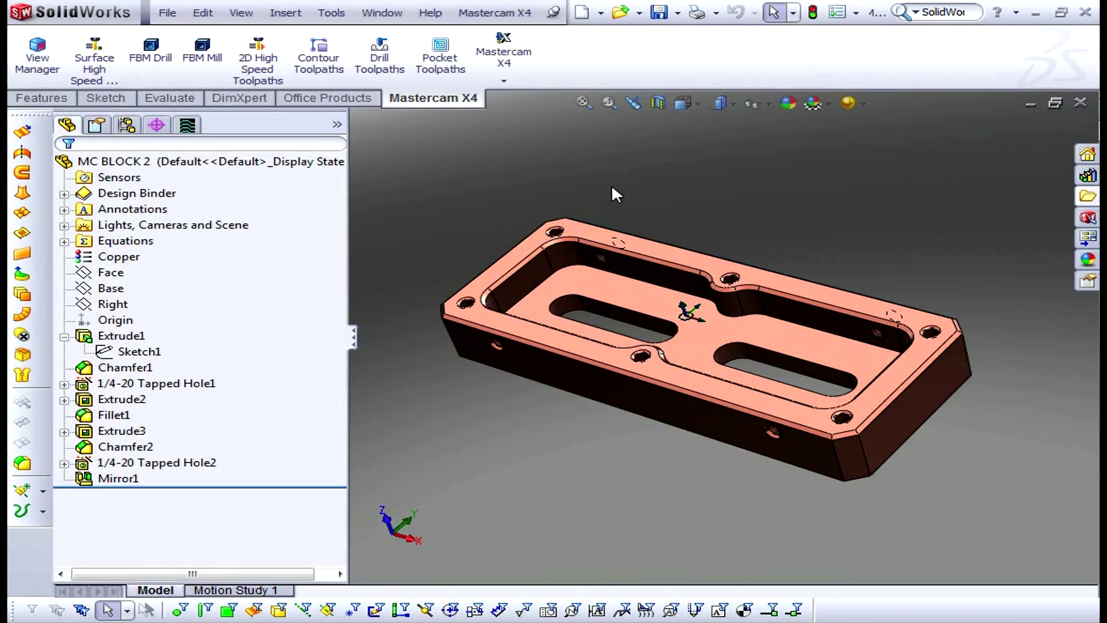